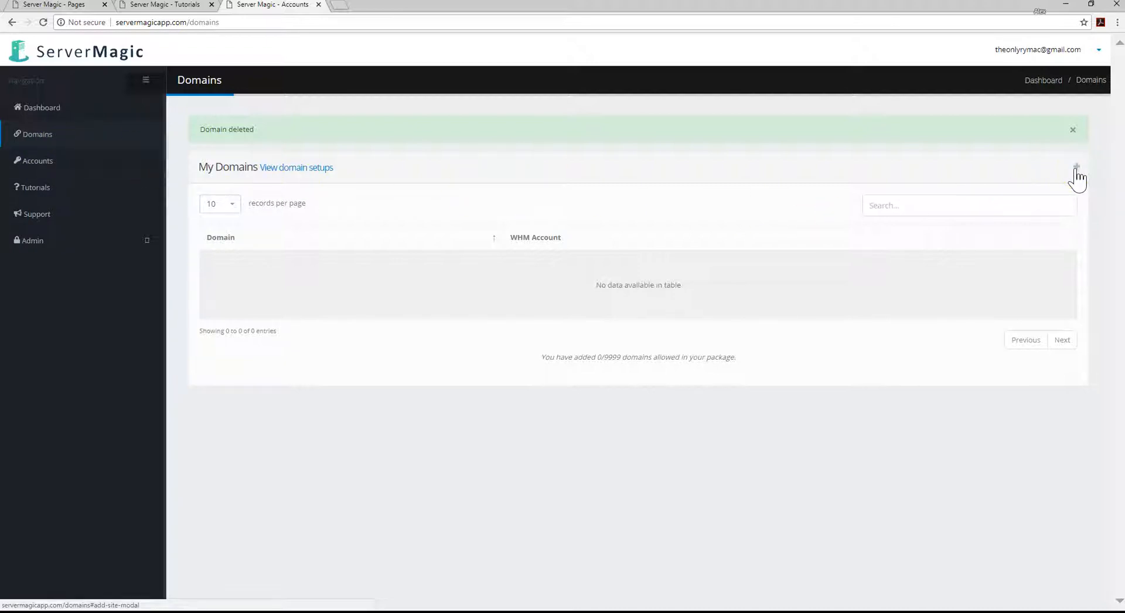
Add the existing domain namedomains.info from the WHM Test account
click(1075, 167)
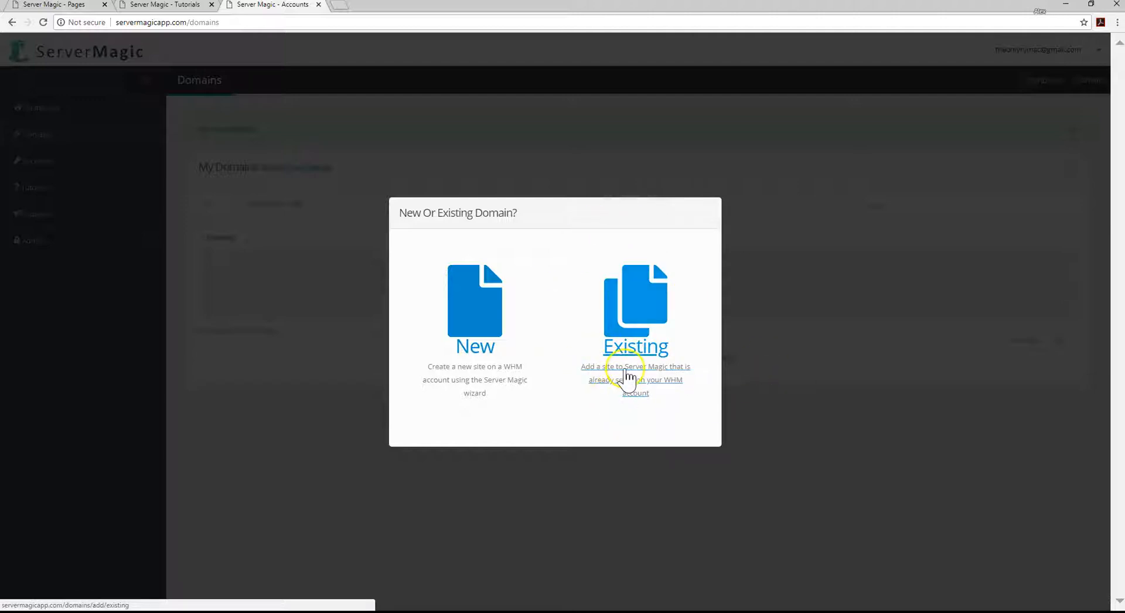
click(644, 331)
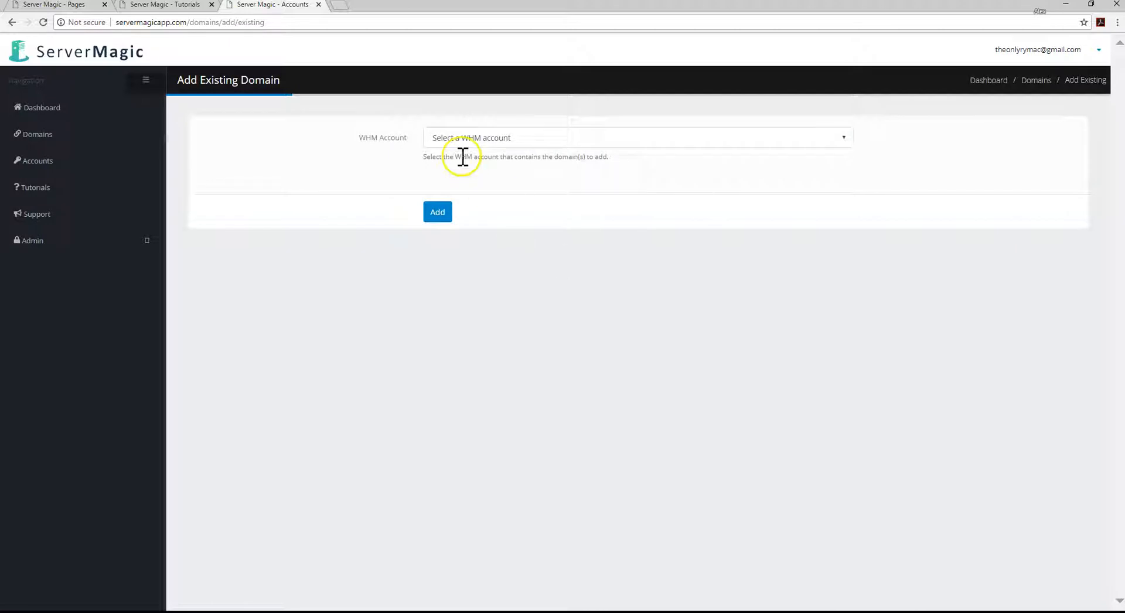
click(468, 137)
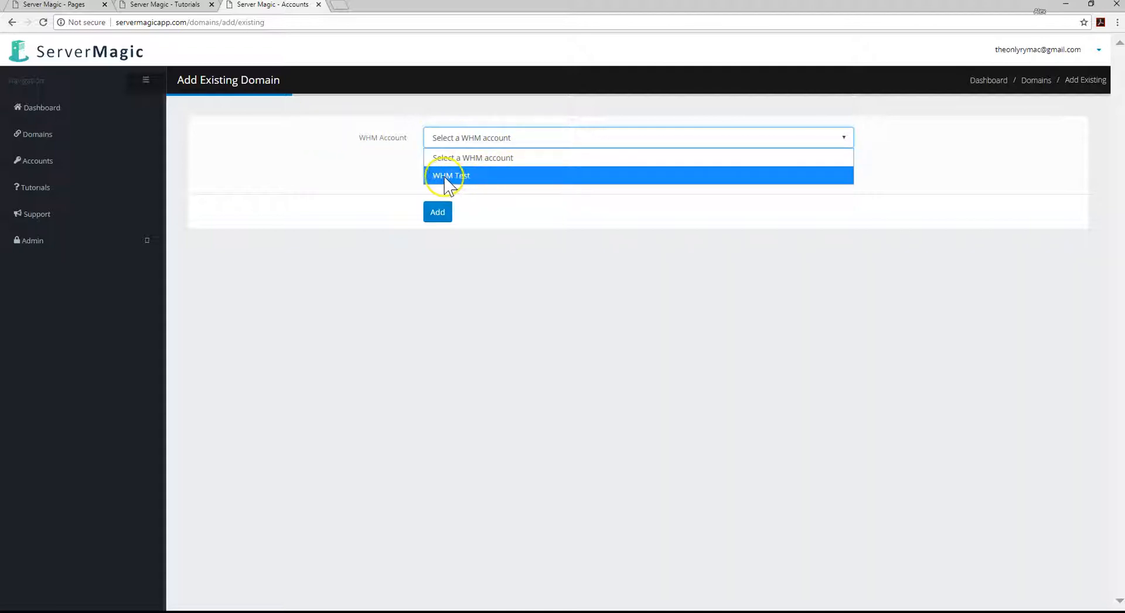
click(484, 176)
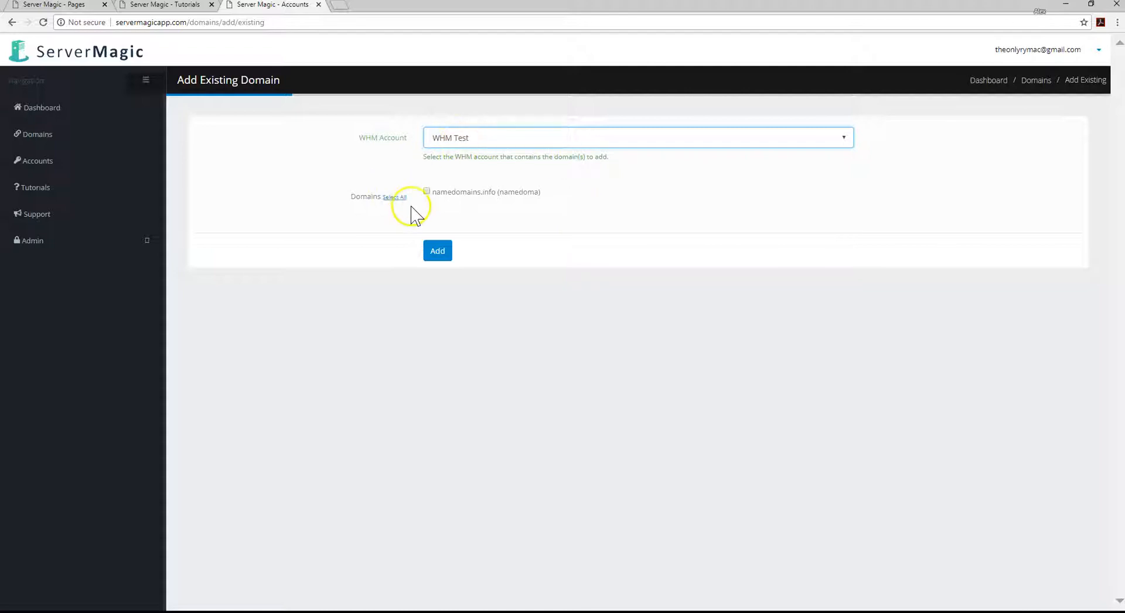
click(426, 191)
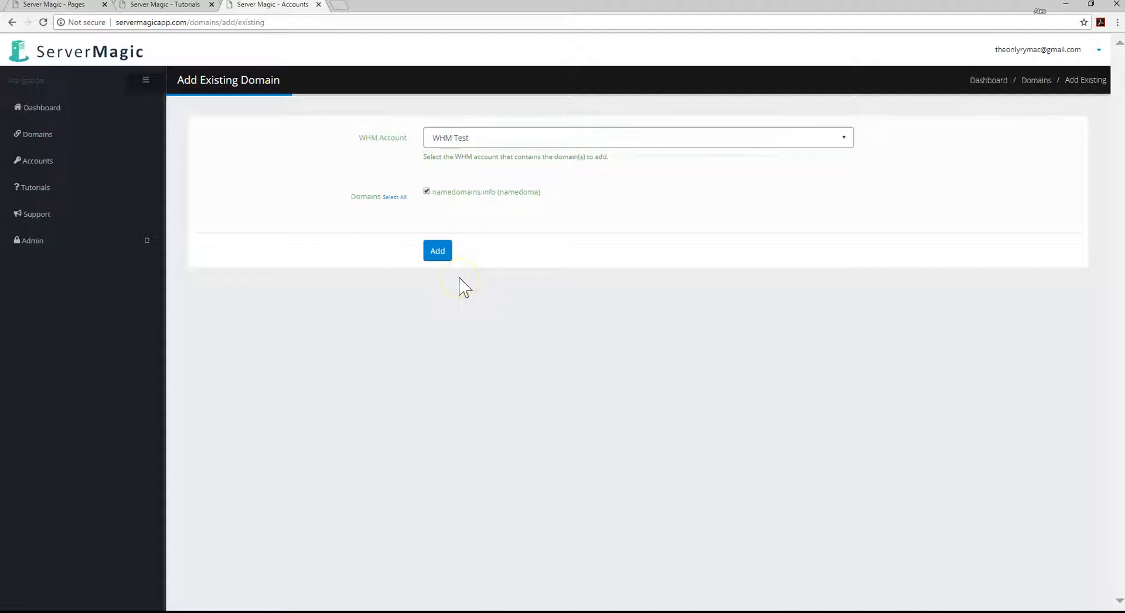
click(439, 253)
click(439, 253)
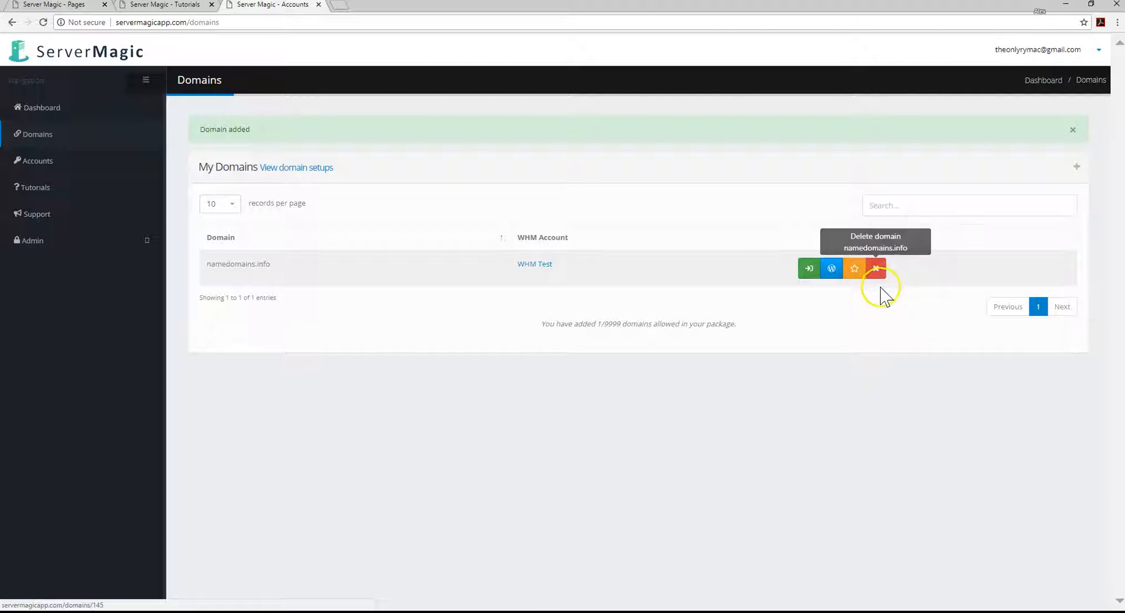
Mark namedomains.info as a favourite, and try its cPanel login from the dashboard's favourite domains
click(854, 270)
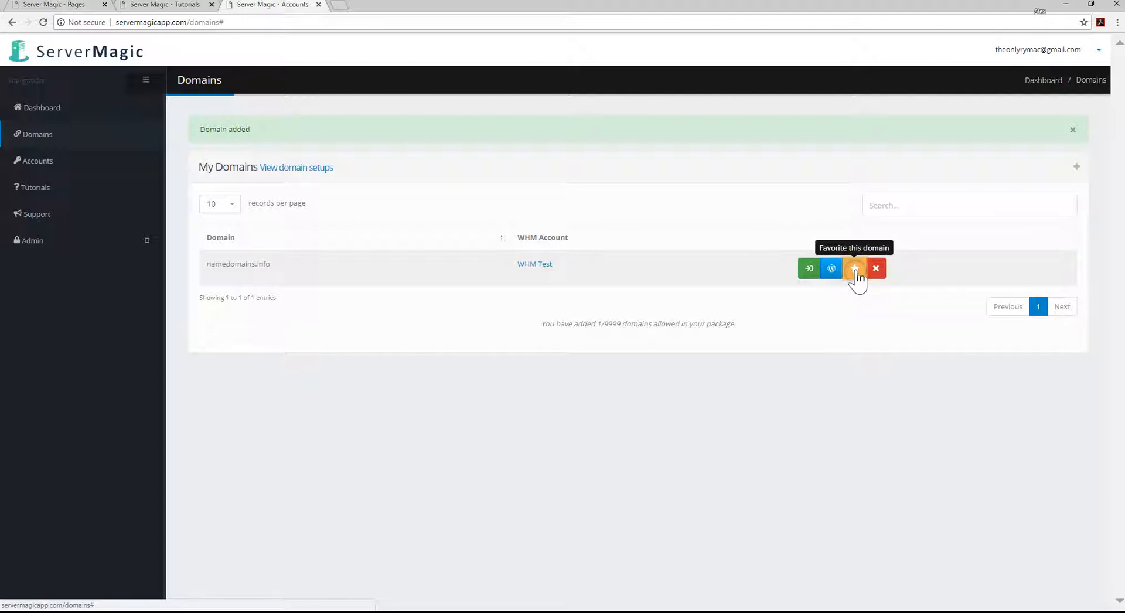
click(51, 112)
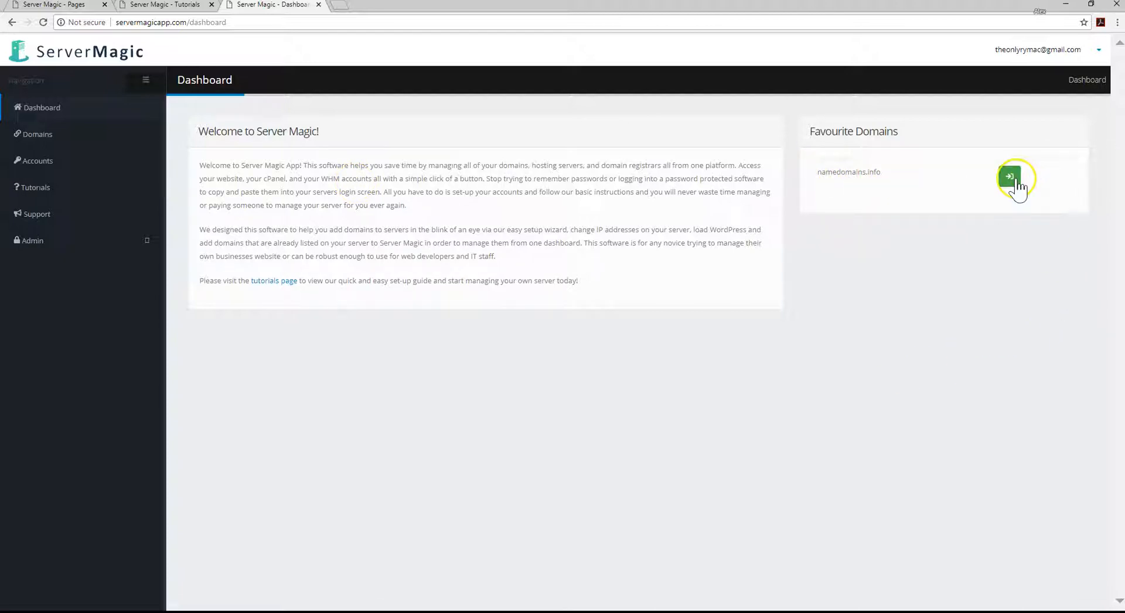
click(1009, 179)
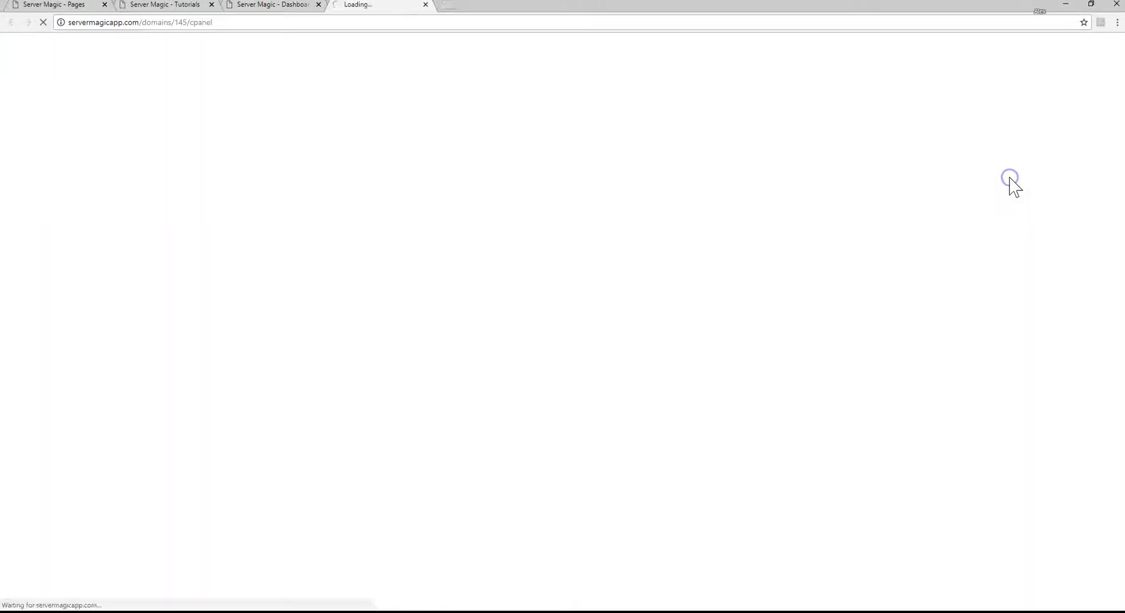
click(425, 5)
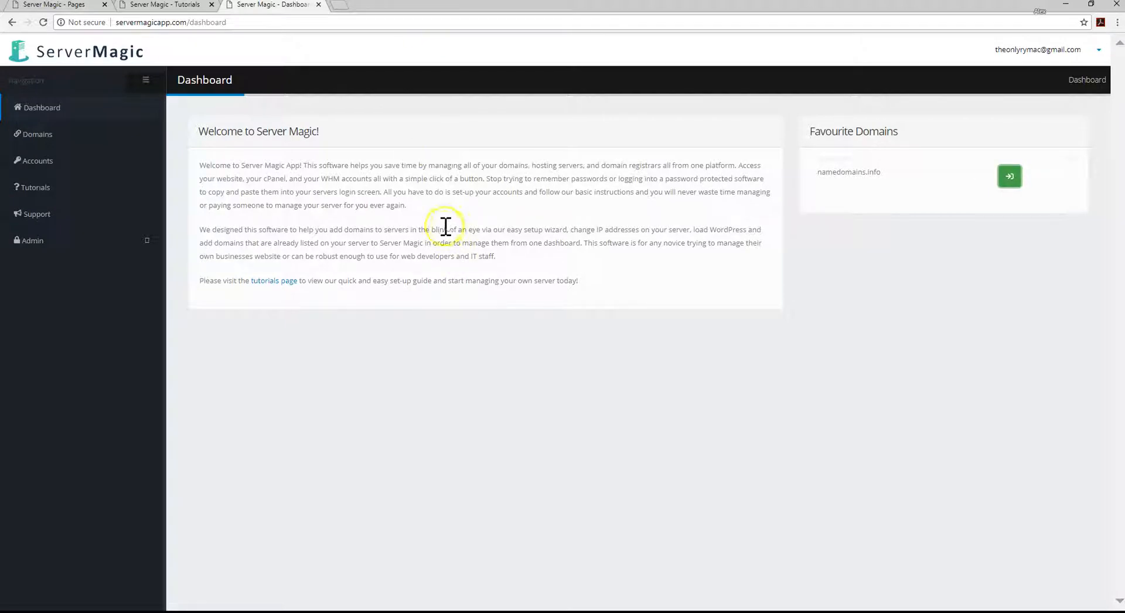
Log in to the cPanel of namedomains.info from the My Domains list, then close it
click(38, 135)
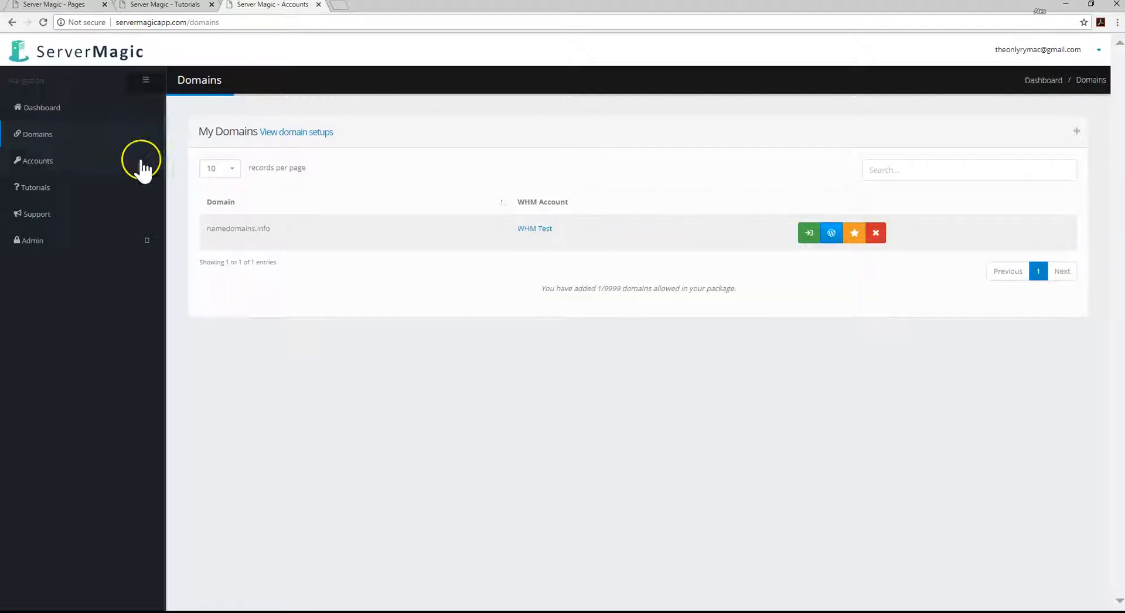
click(808, 235)
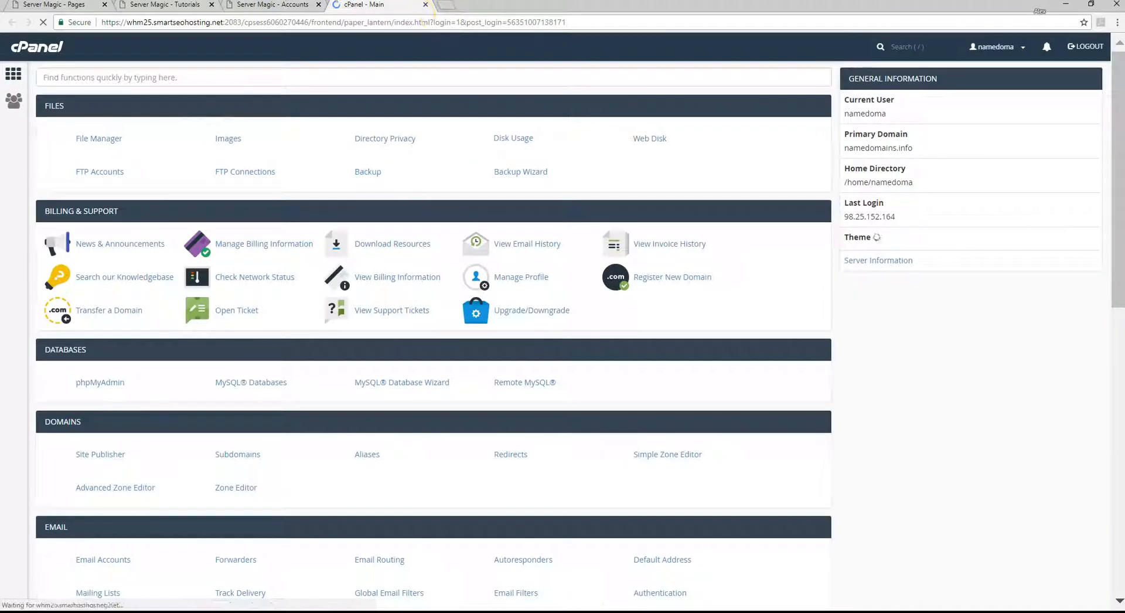
click(425, 5)
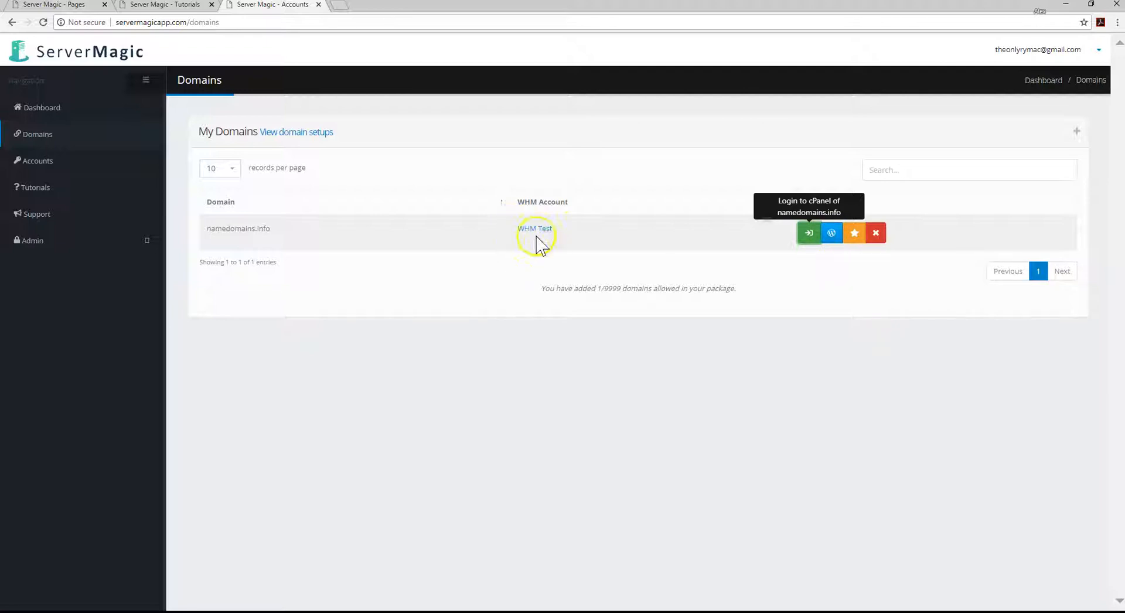
Open the WordPress setup for namedomains.info and download the required plugin, server-magic.zip
click(832, 234)
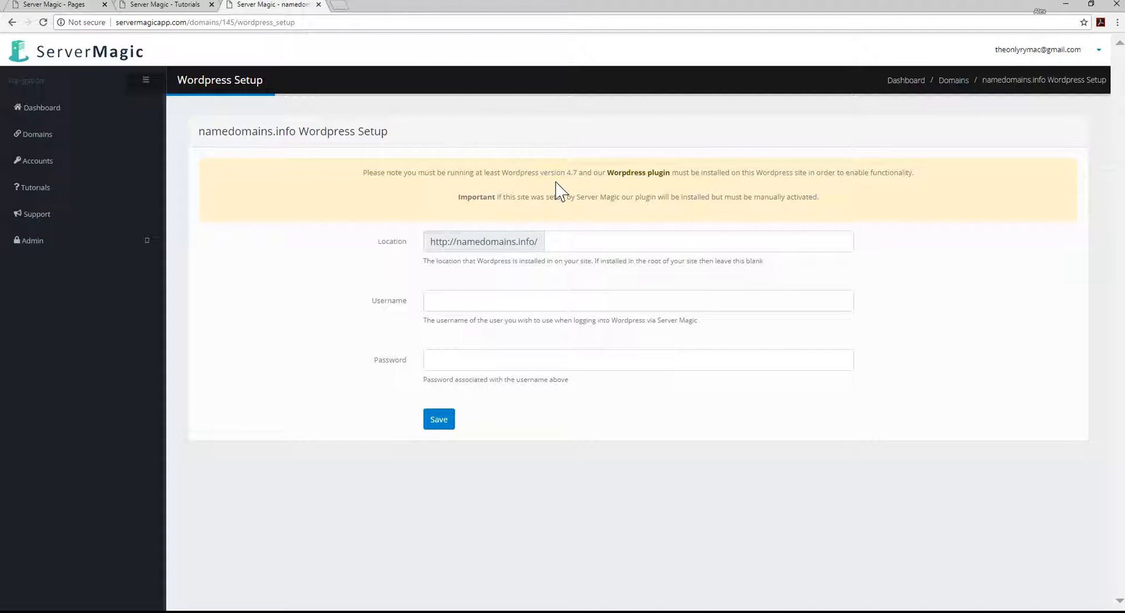
click(628, 177)
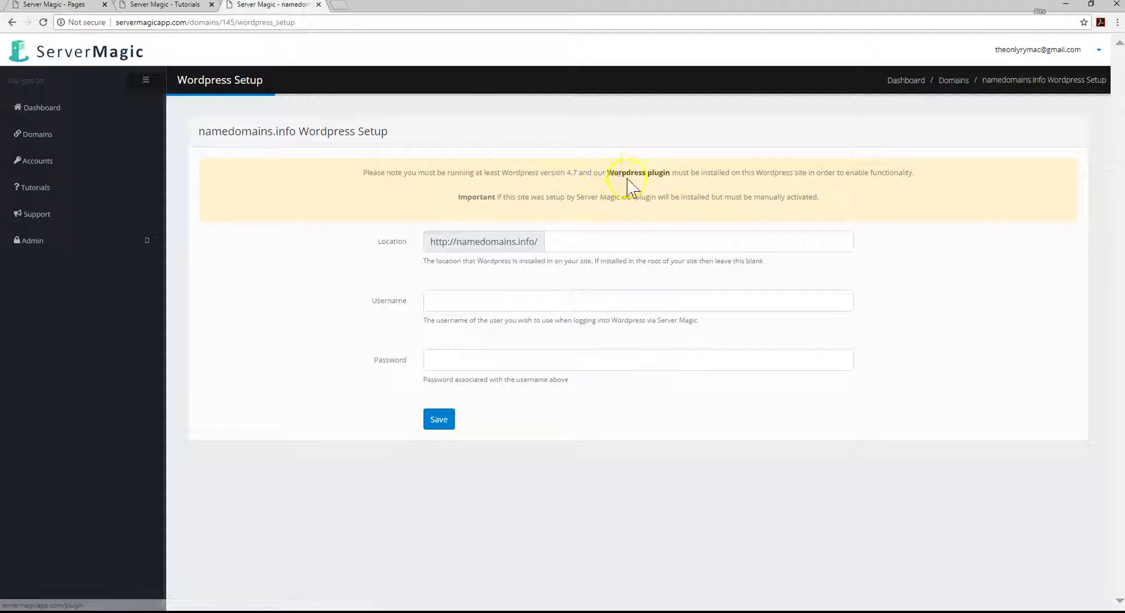
click(641, 174)
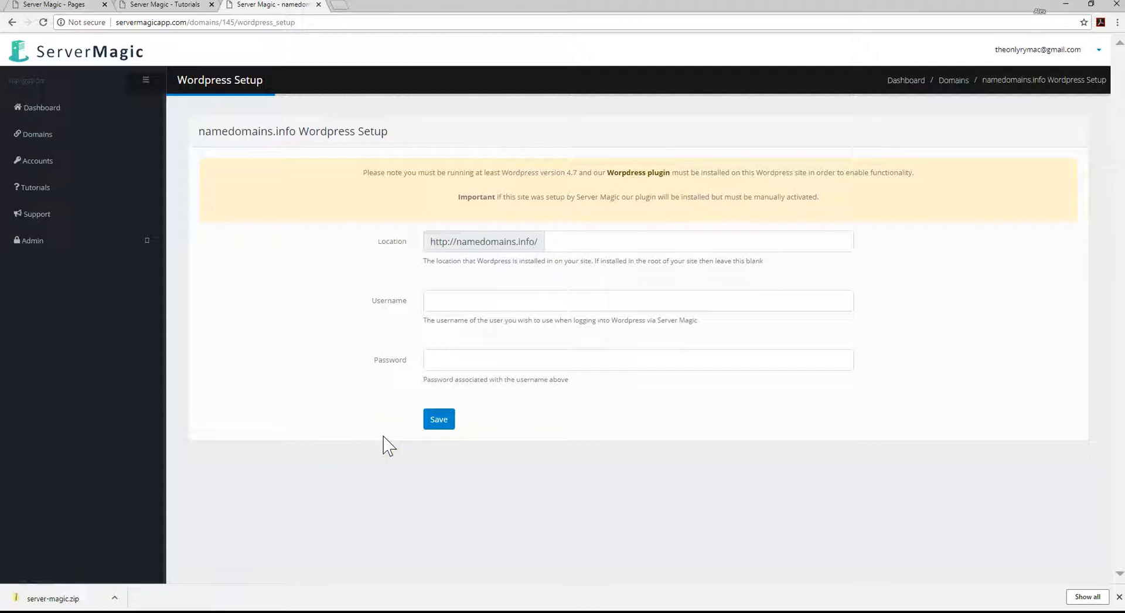
click(521, 241)
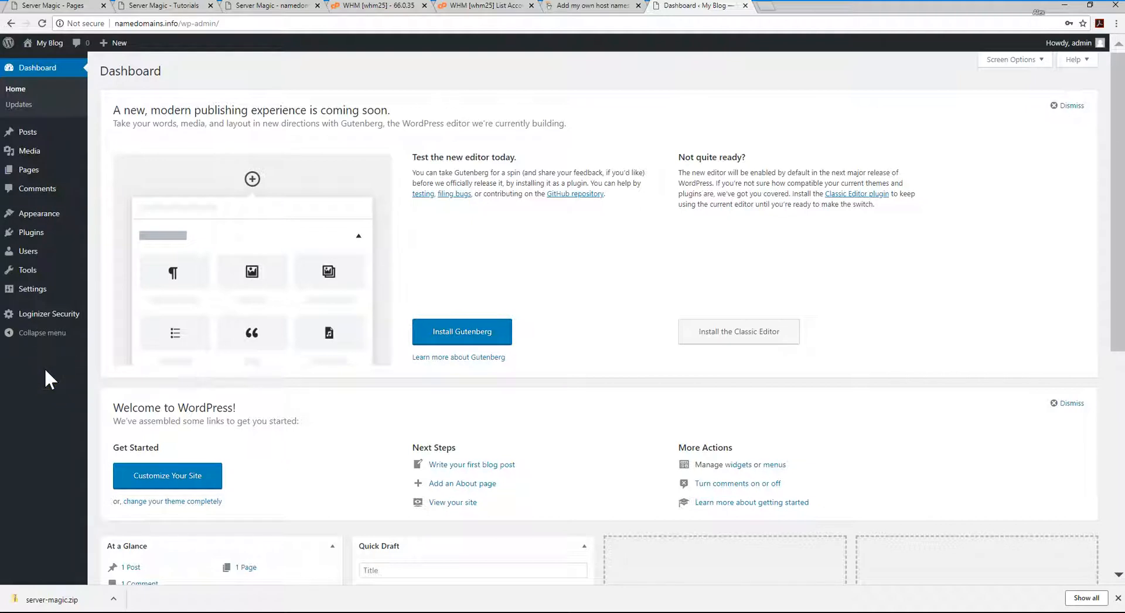
In the WordPress admin of namedomains.info, go to adding a new plugin and open the plugin upload form
drag(115, 24, 175, 24)
mouse_move(33, 216)
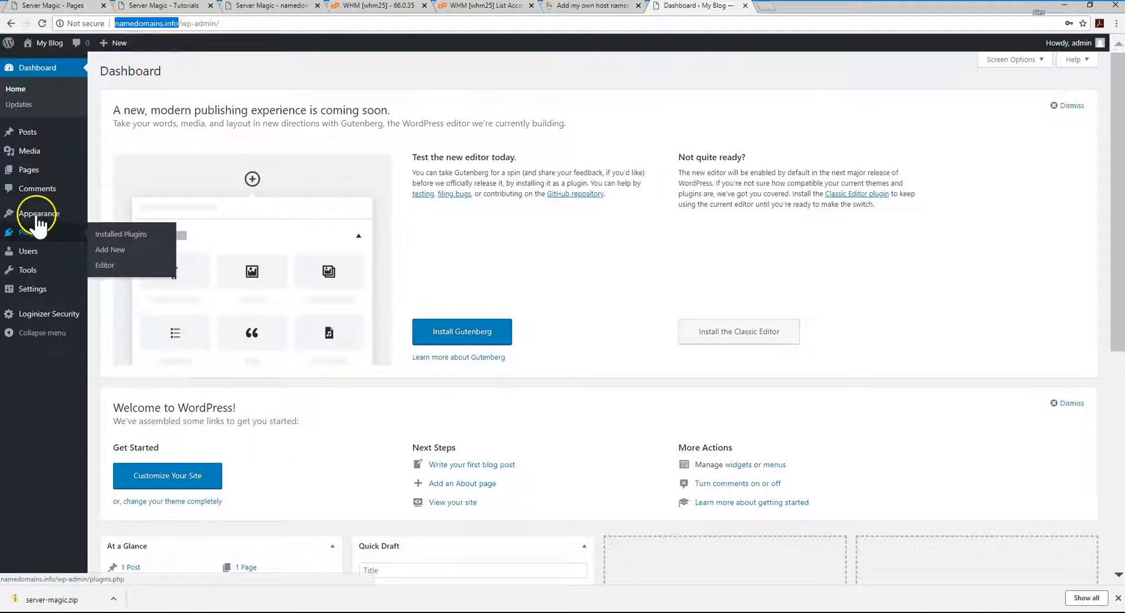
mouse_move(39, 242)
click(107, 236)
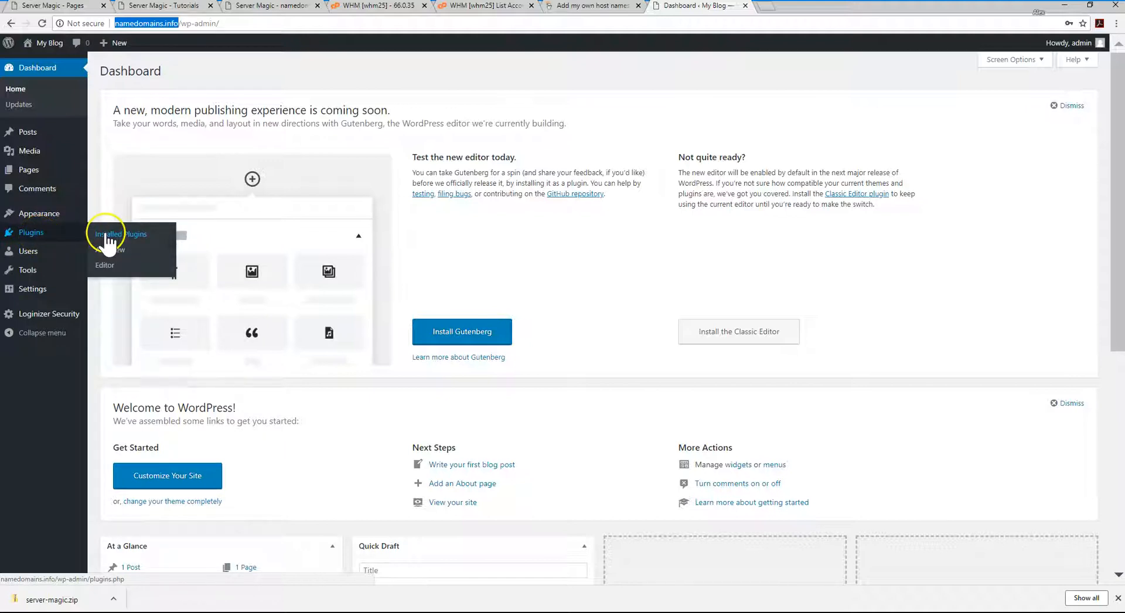
click(110, 250)
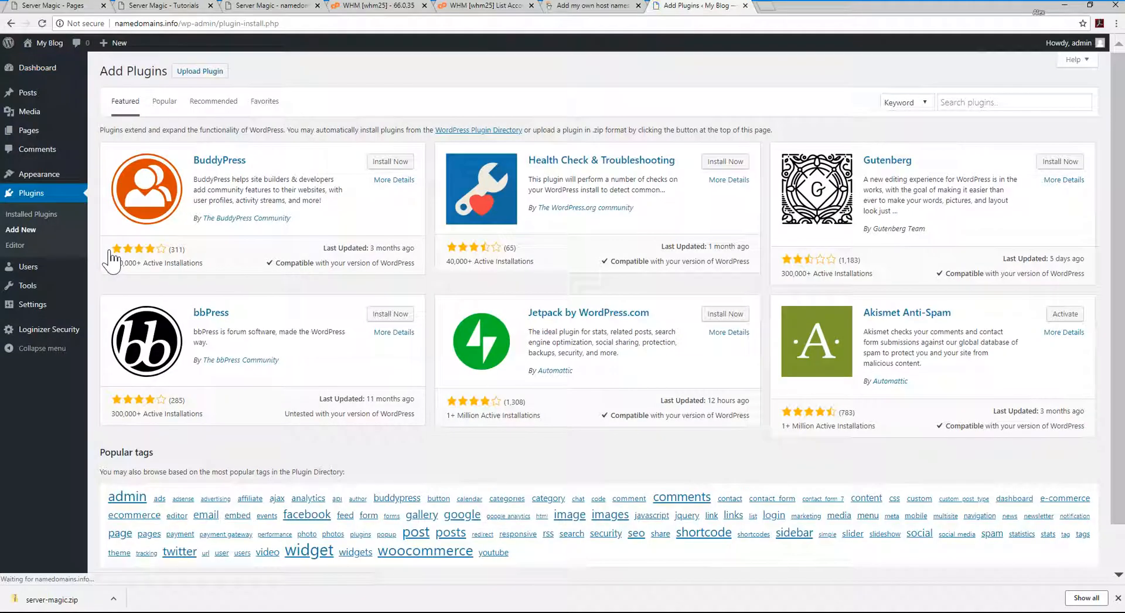
click(194, 72)
click(194, 72)
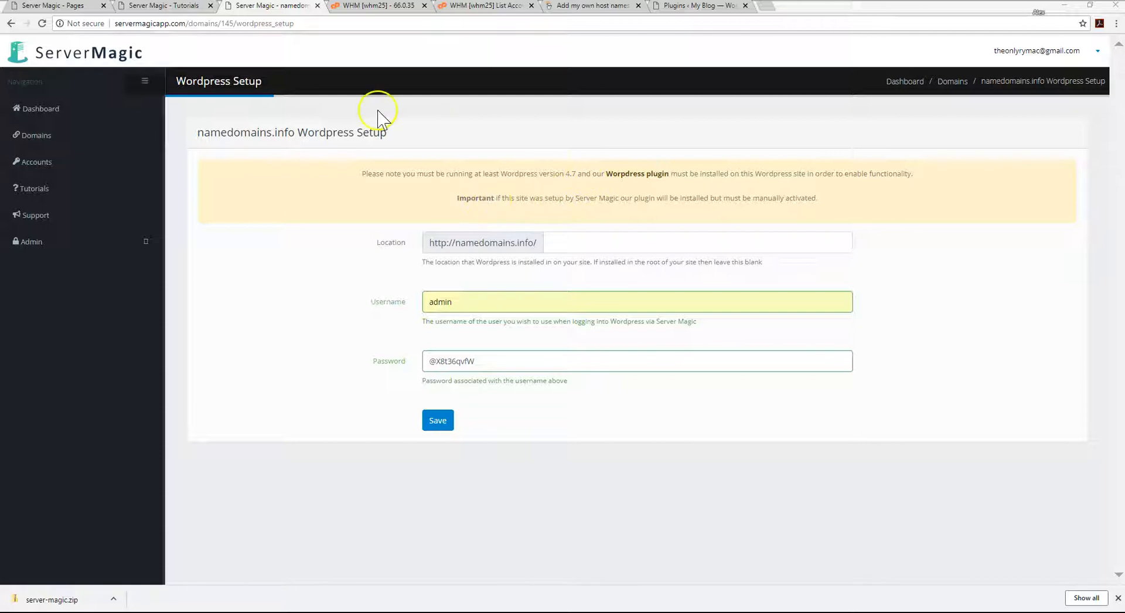
Save the WordPress setup for namedomains.info with a blank location, username admin and the account password
click(426, 291)
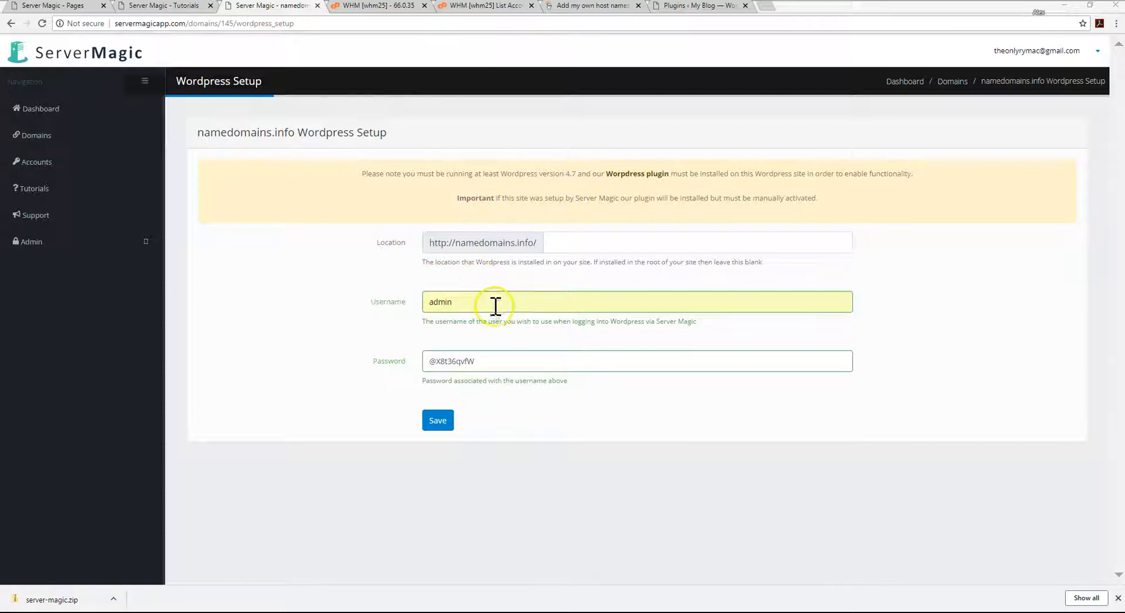
click(455, 361)
click(439, 422)
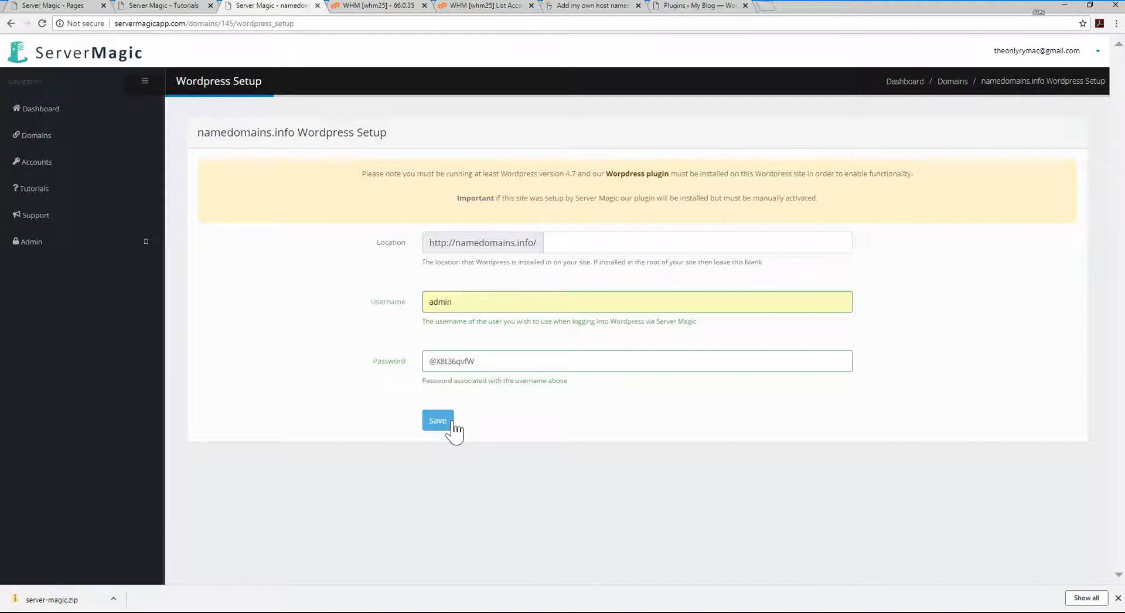
click(452, 423)
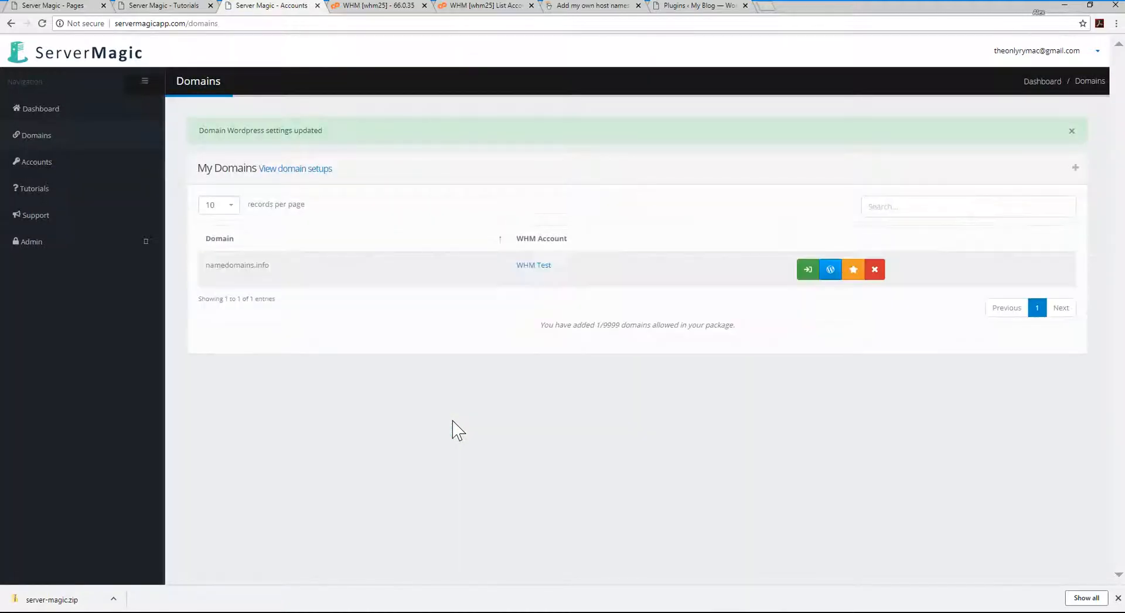
Log in to the WordPress admin of namedomains.info from the My Domains list, then close it
click(830, 270)
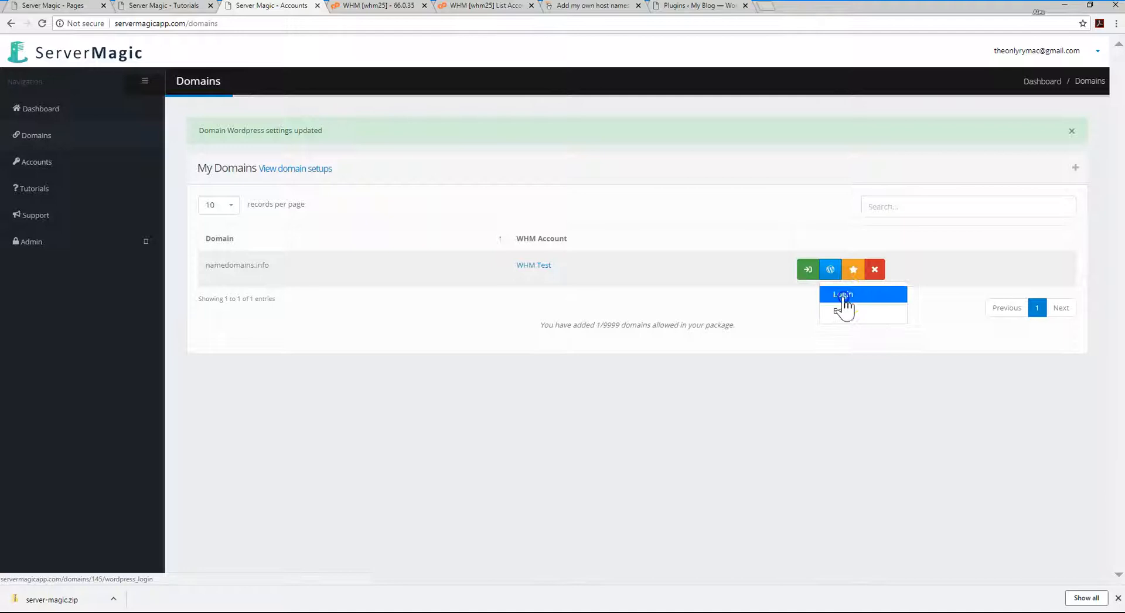
click(843, 296)
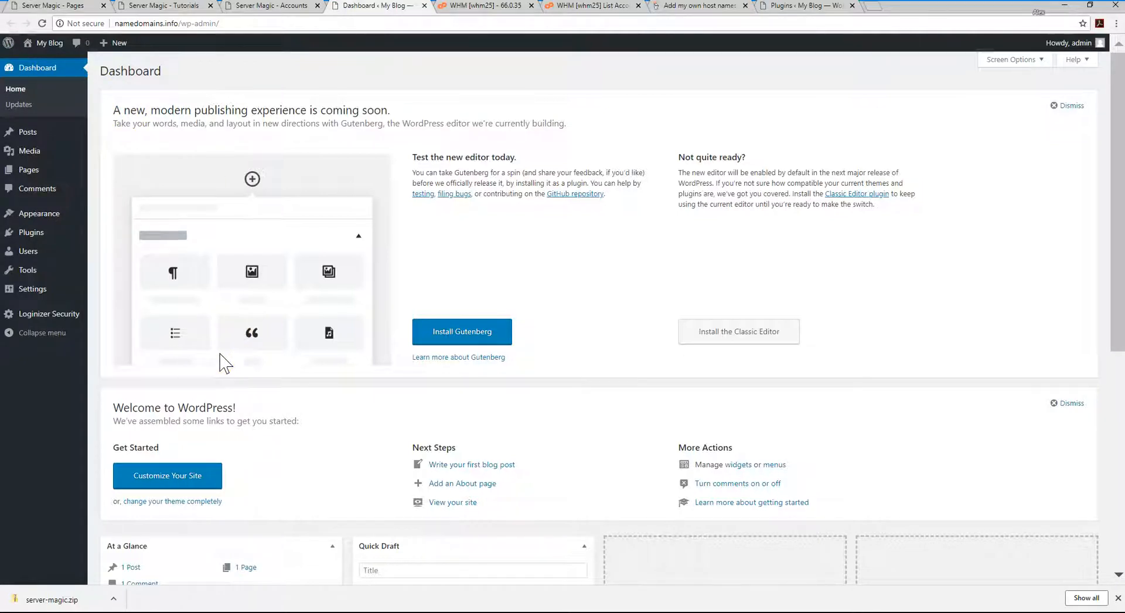
click(424, 5)
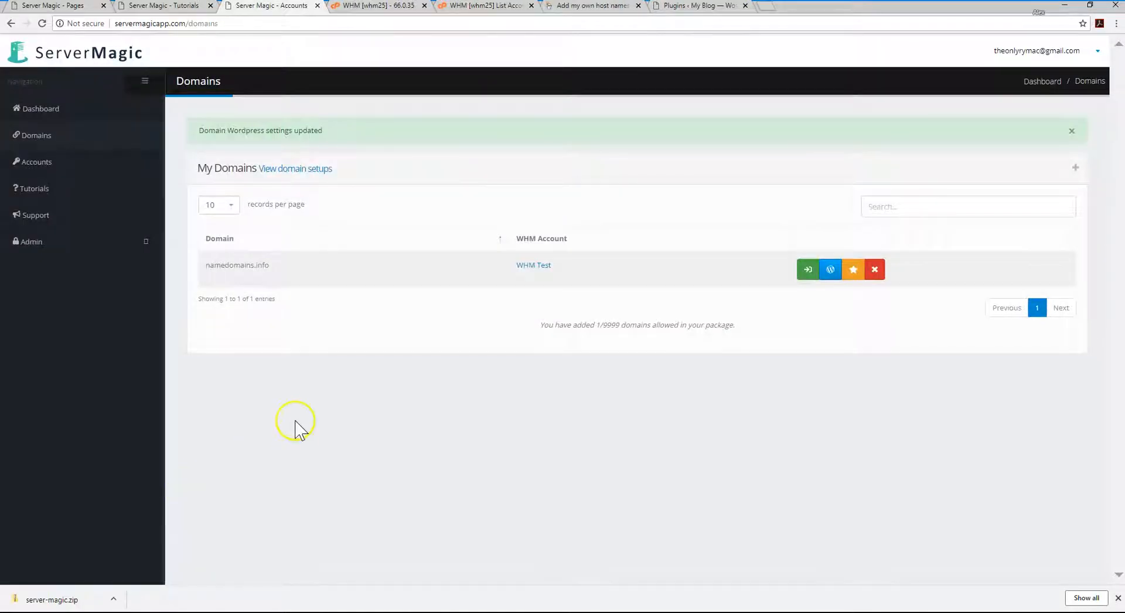